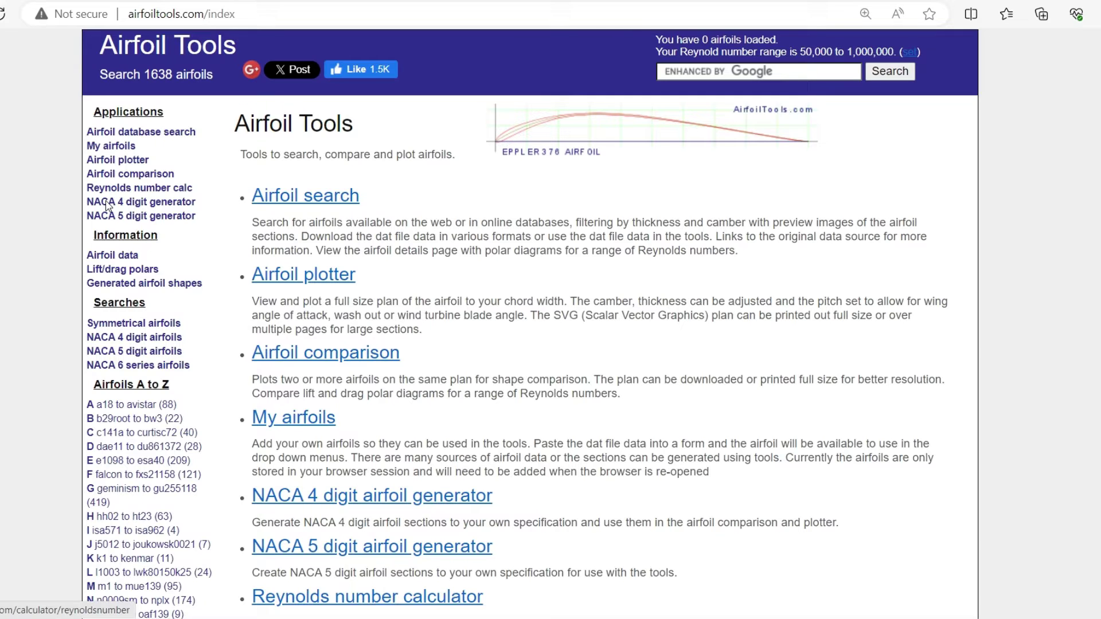
Step: Browse the NACA 4-digit airfoil list to page 2 and open the NACA 2410 details
click(145, 339)
scroll(226, 303, down, 2)
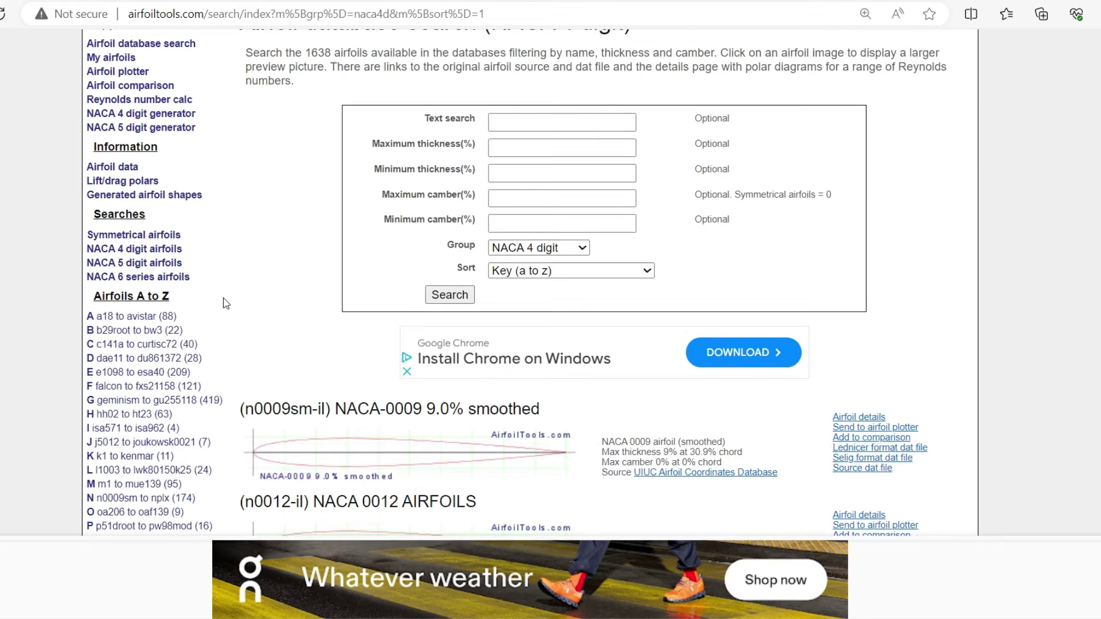
scroll(256, 304, down, 10)
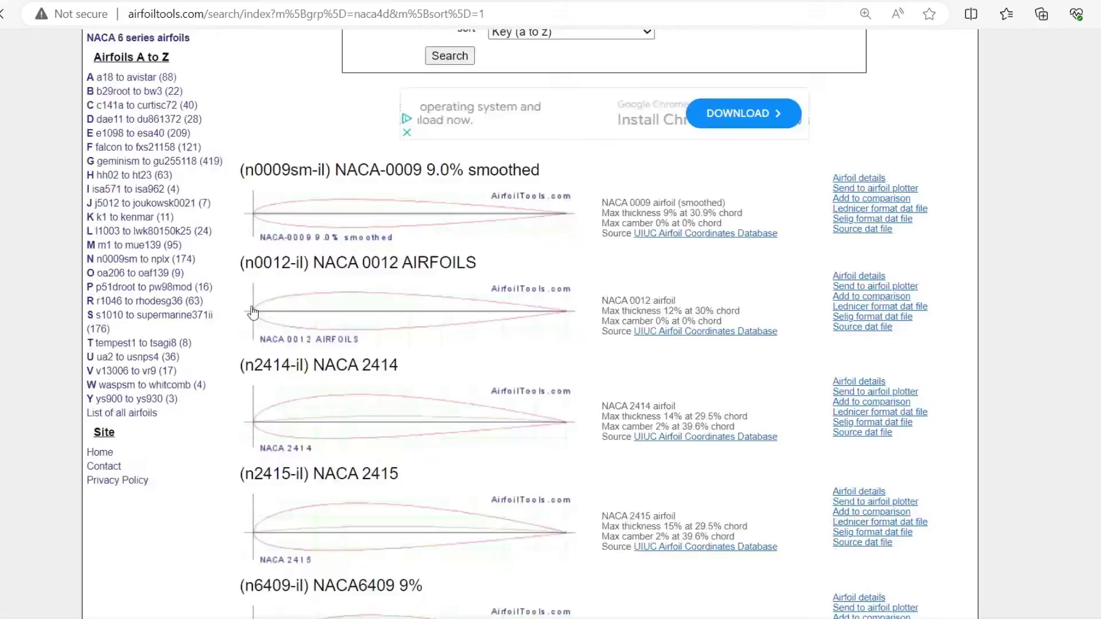
scroll(256, 305, down, 4)
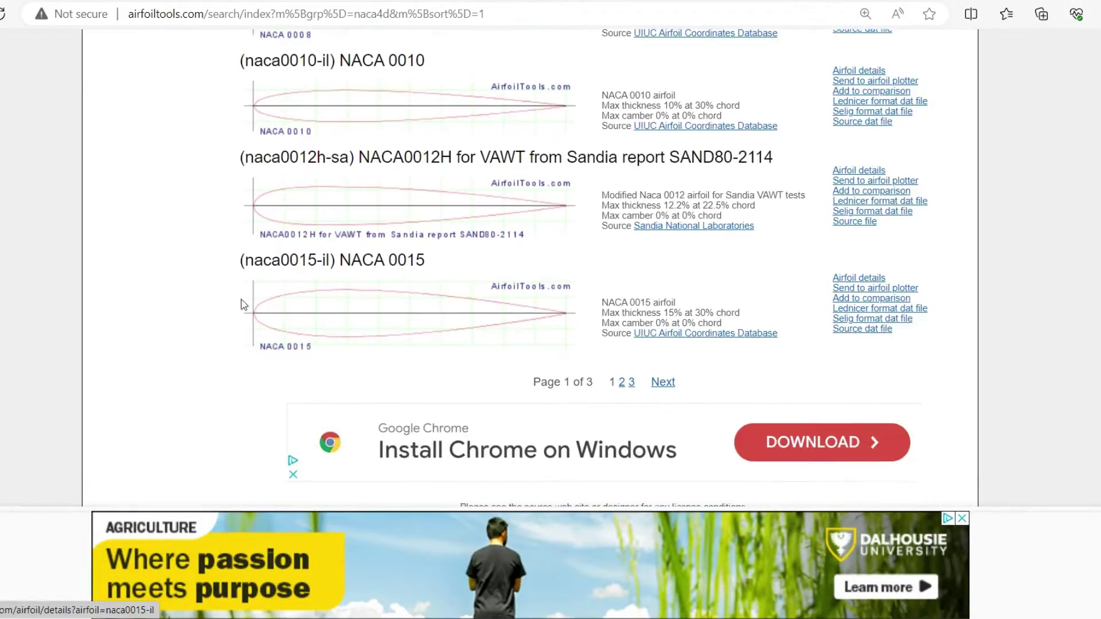
scroll(246, 302, up, 2)
click(664, 472)
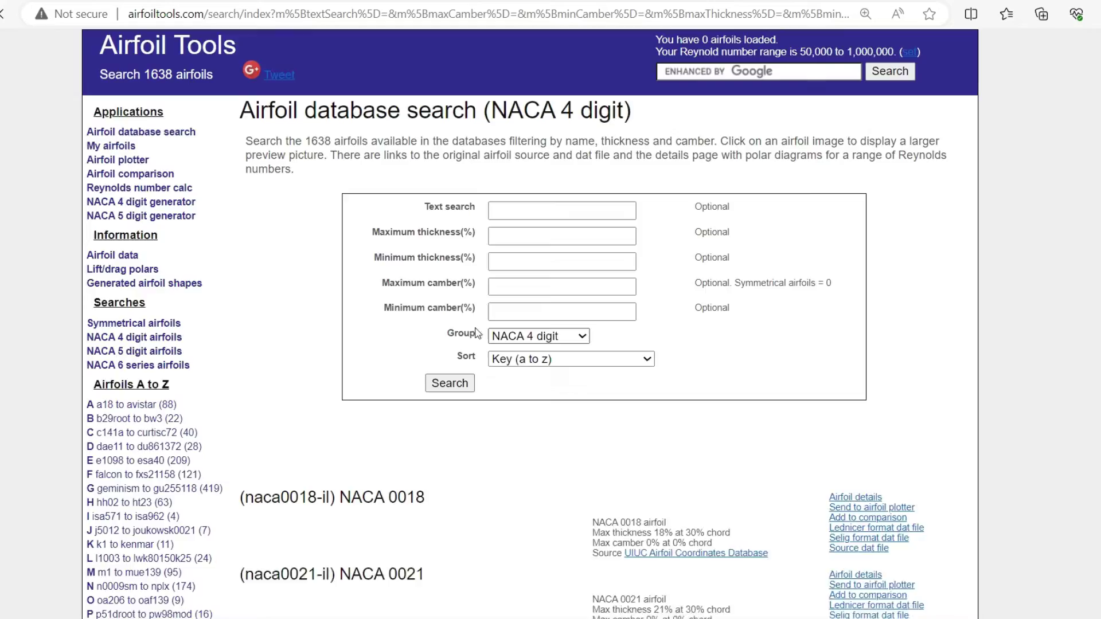
scroll(370, 187, down, 10)
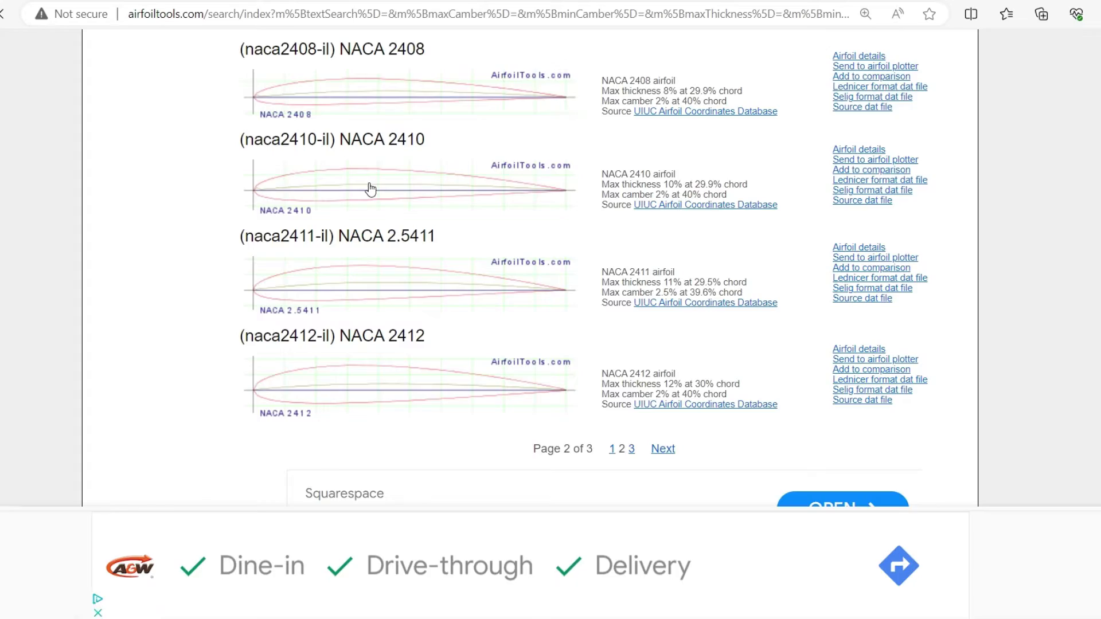
click(370, 189)
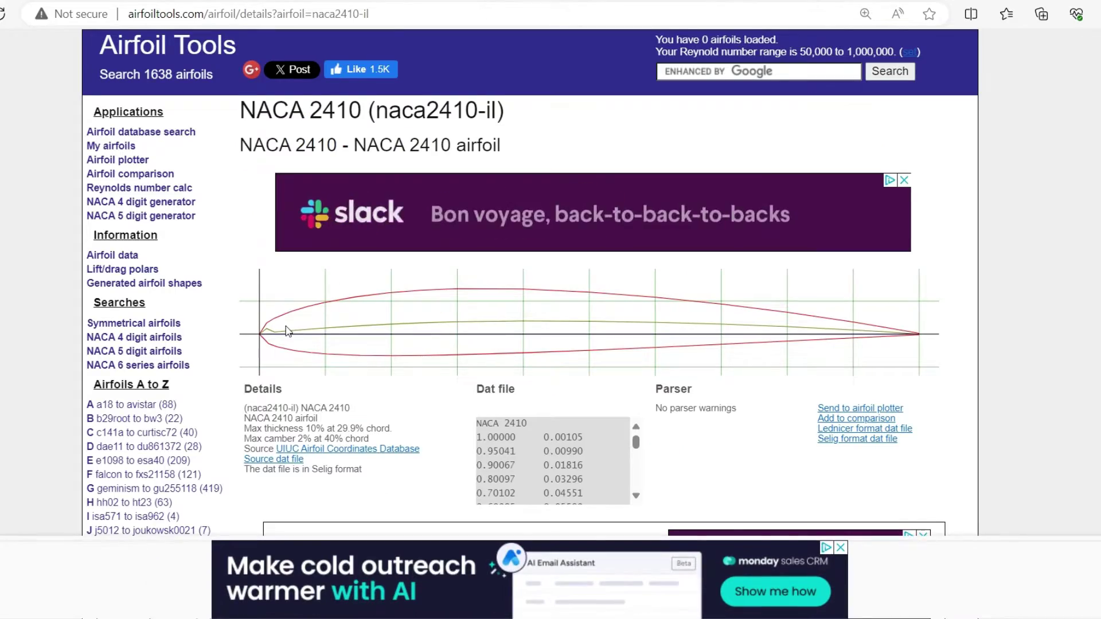
Step: Review the NACA 2410 profile, highlighting its 2% max camber at 40% chord
scroll(288, 332, down, 5)
scroll(570, 115, up, 2)
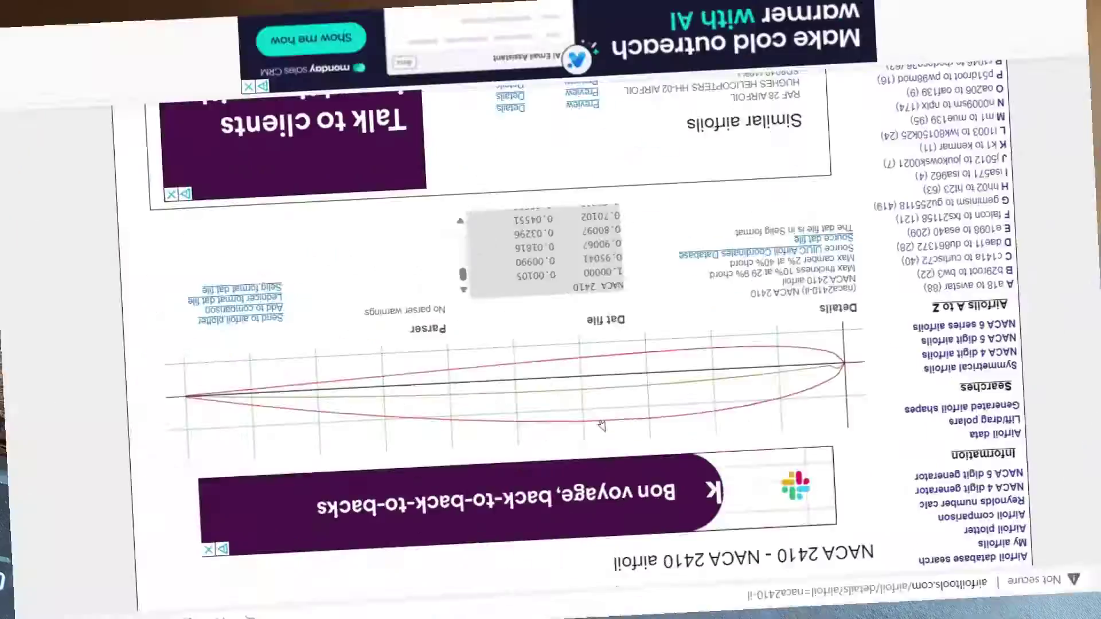
scroll(624, 185, down, 3)
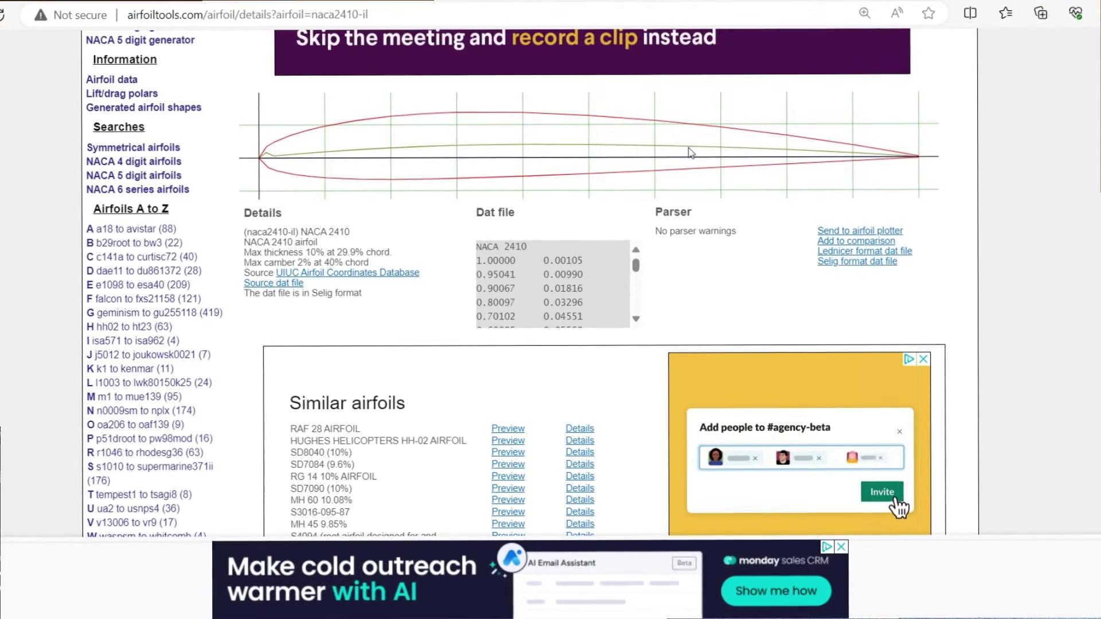
scroll(680, 290, down, 1)
scroll(681, 290, up, 1)
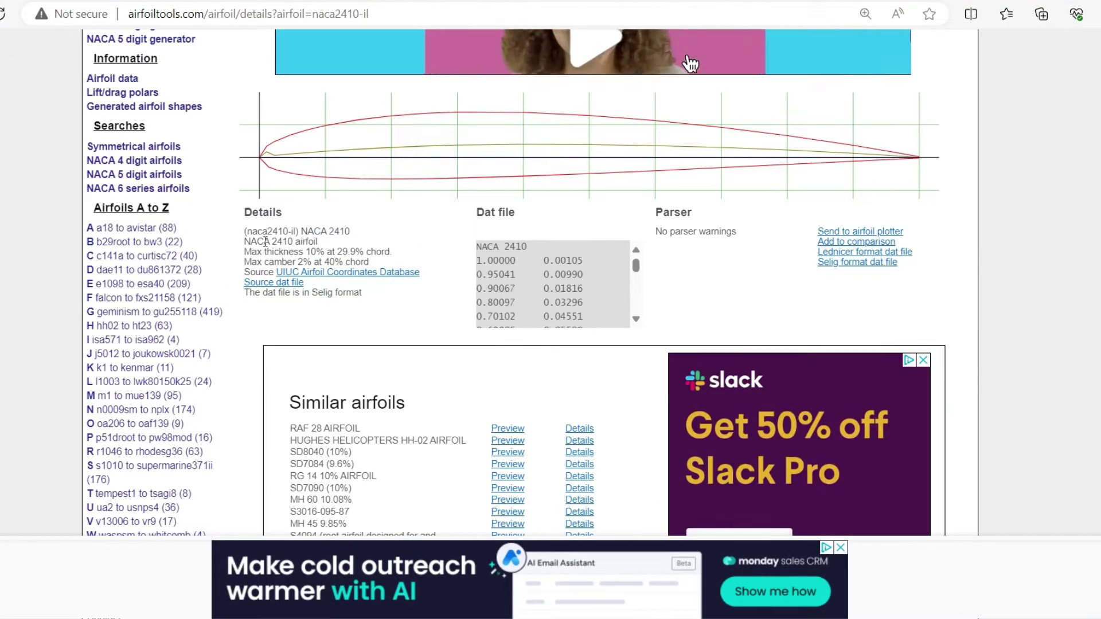
drag(319, 241, 379, 250)
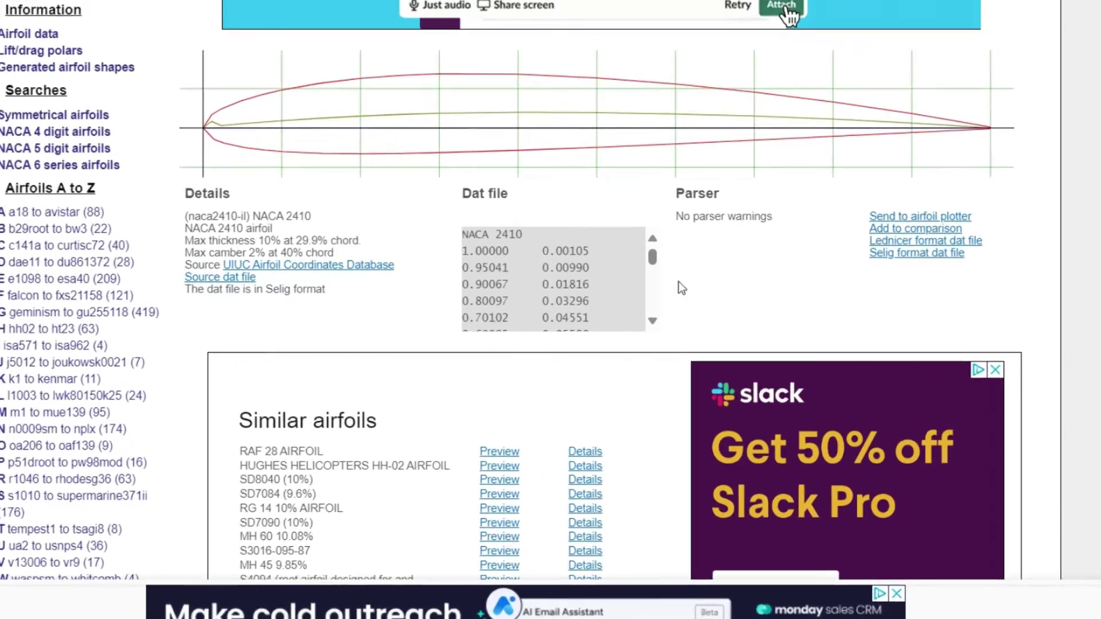
Step: Read through the NACA 2410 dat file coordinates and polar plots
click(545, 273)
scroll(547, 274, down, 7)
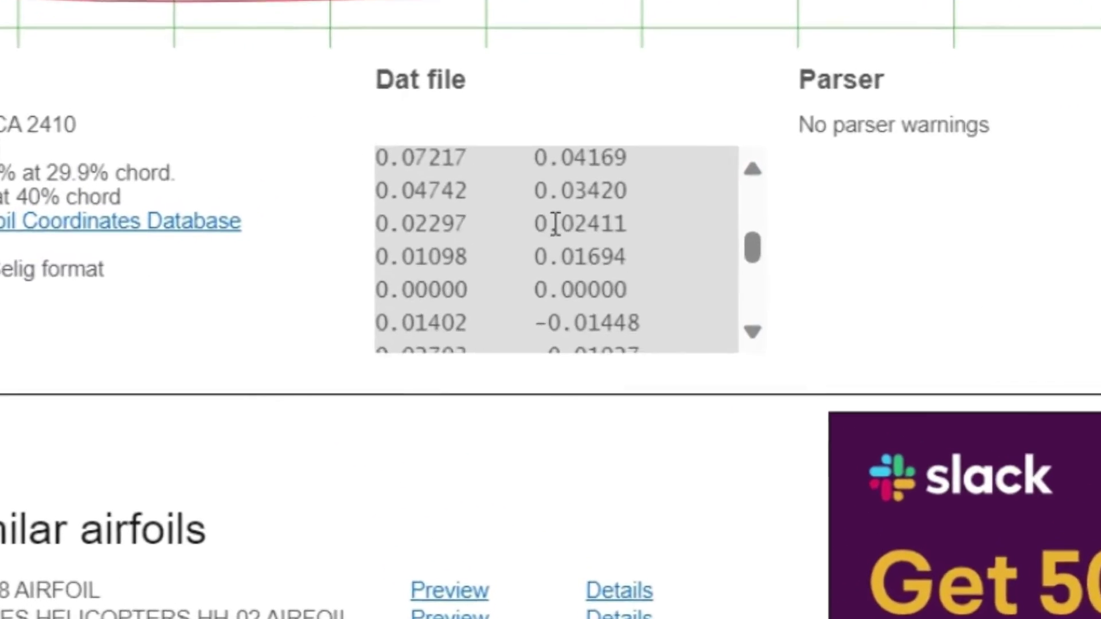
scroll(555, 223, down, 5)
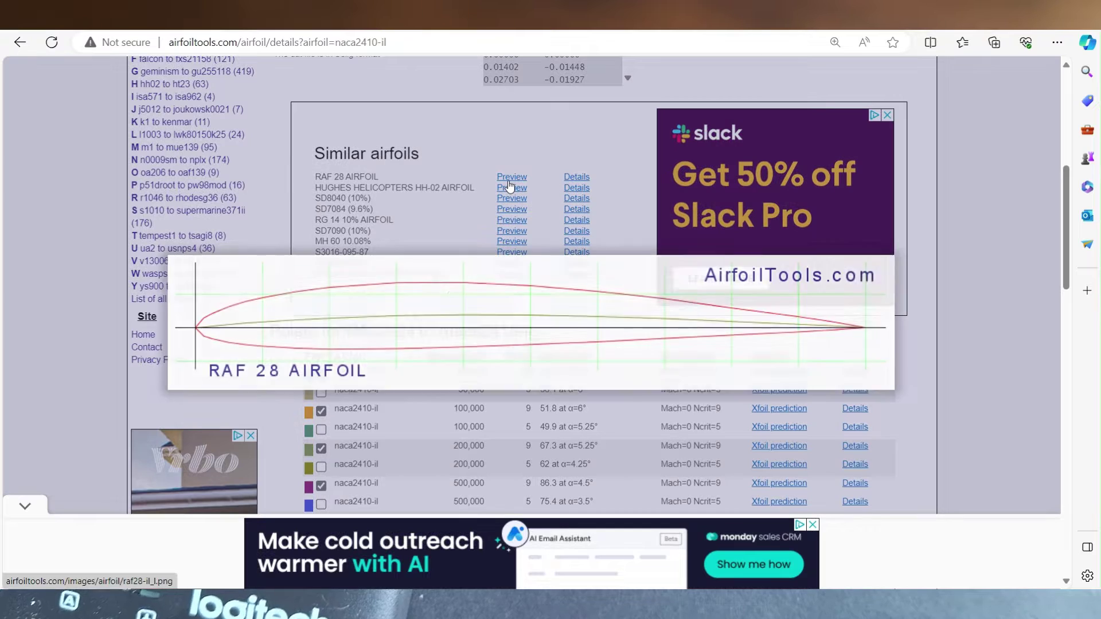
scroll(272, 94, down, 4)
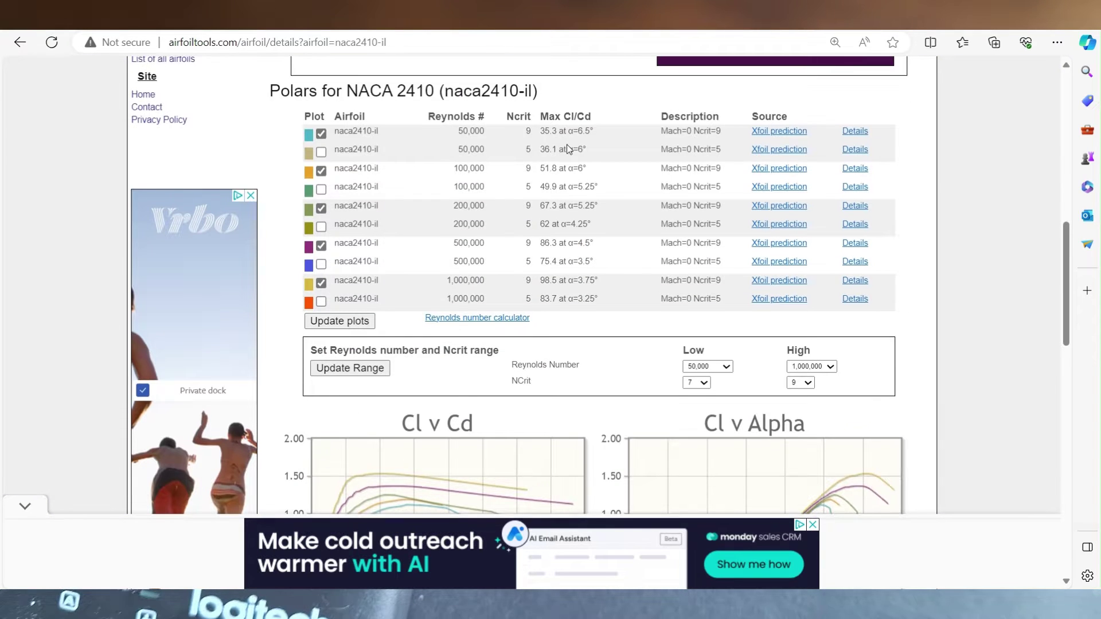
scroll(568, 148, down, 8)
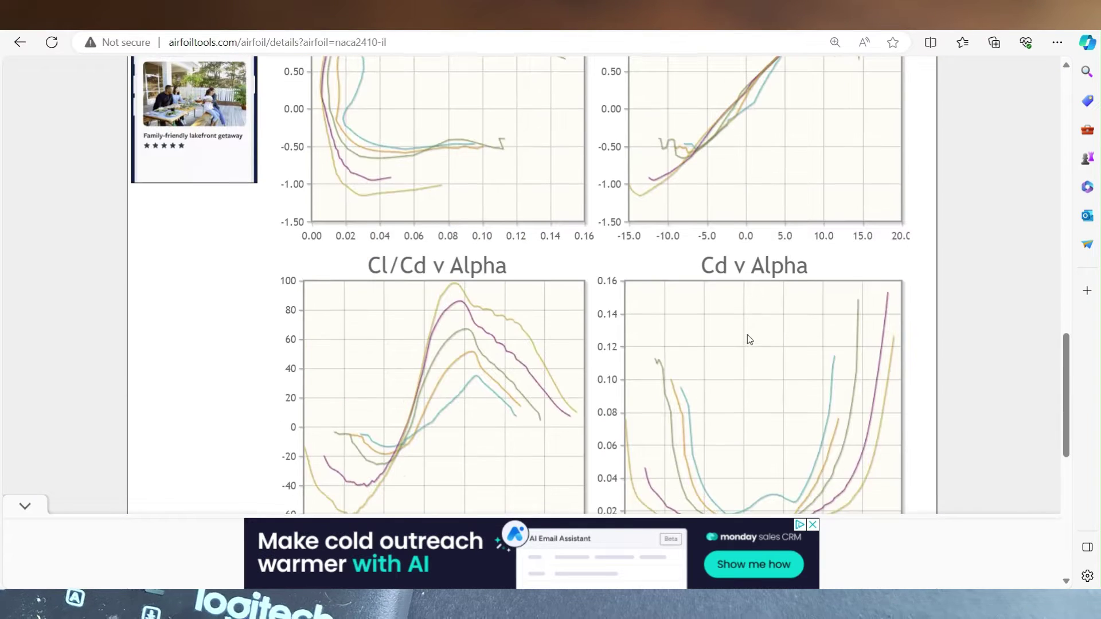
scroll(749, 339, down, 1)
scroll(749, 339, down, 4)
scroll(748, 338, up, 8)
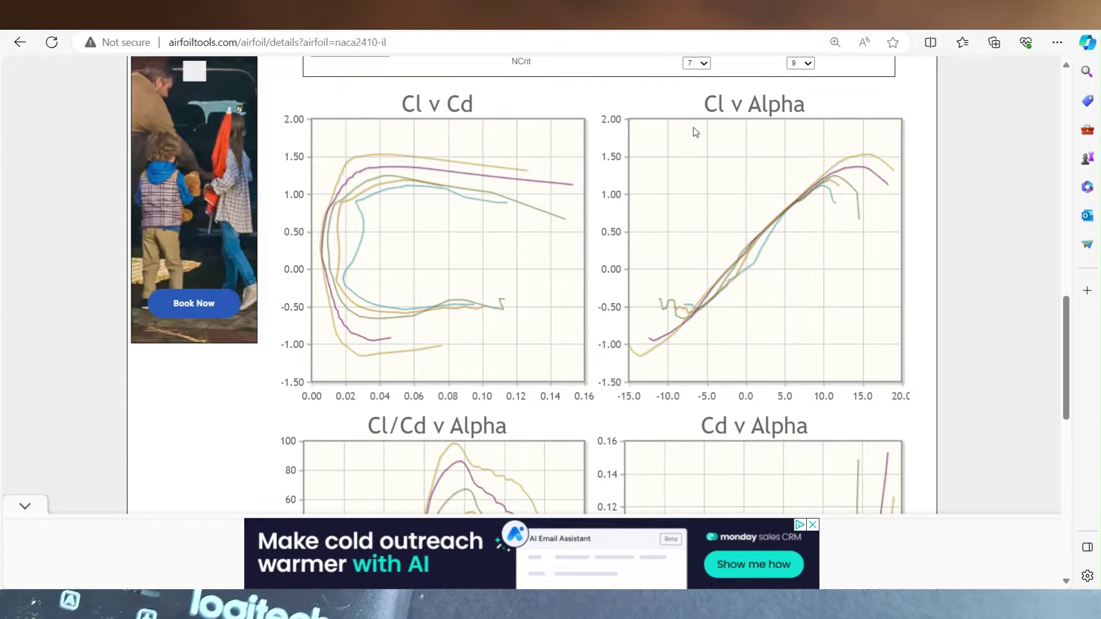
scroll(826, 212, down, 4)
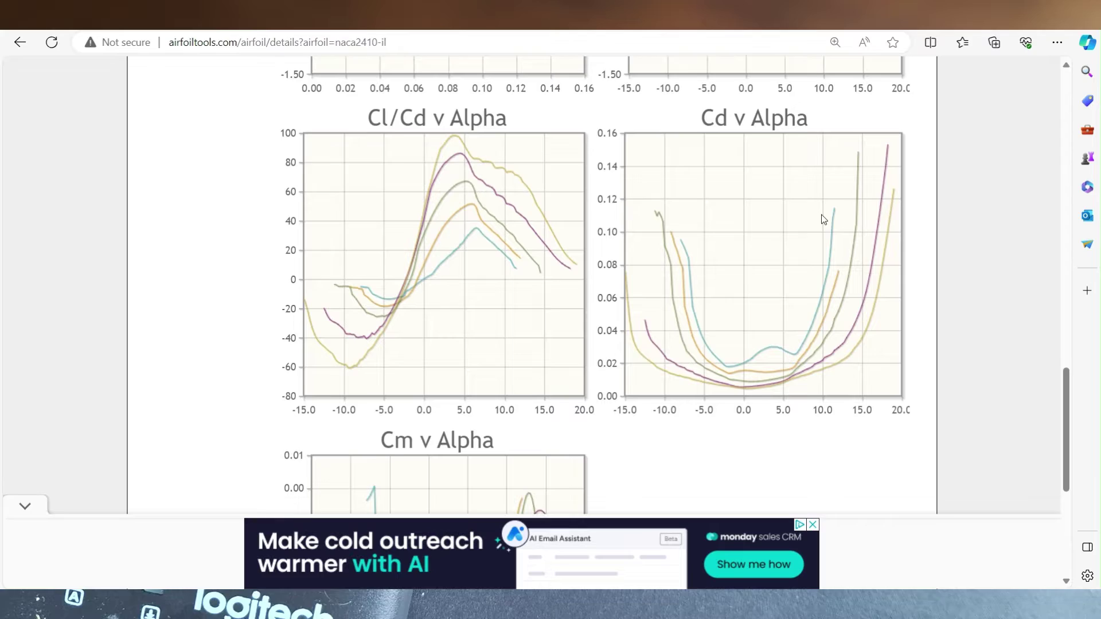
scroll(468, 241, up, 3)
scroll(476, 198, up, 15)
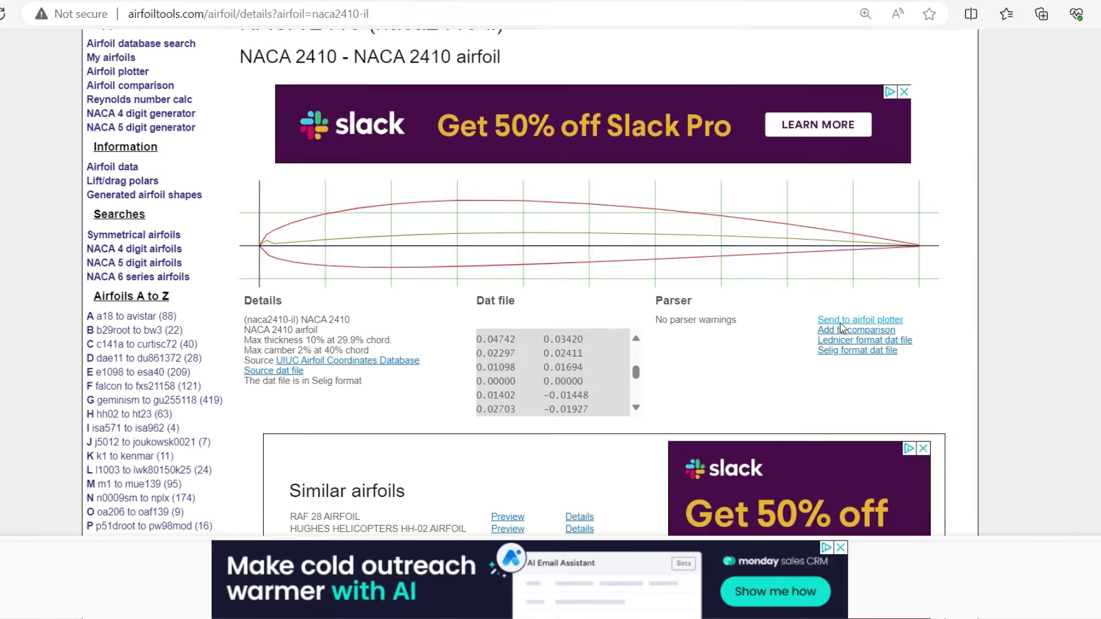
Step: Load the NACA 2410 airfoil into the Airfoil Tools plotter
click(706, 326)
scroll(755, 304, down, 6)
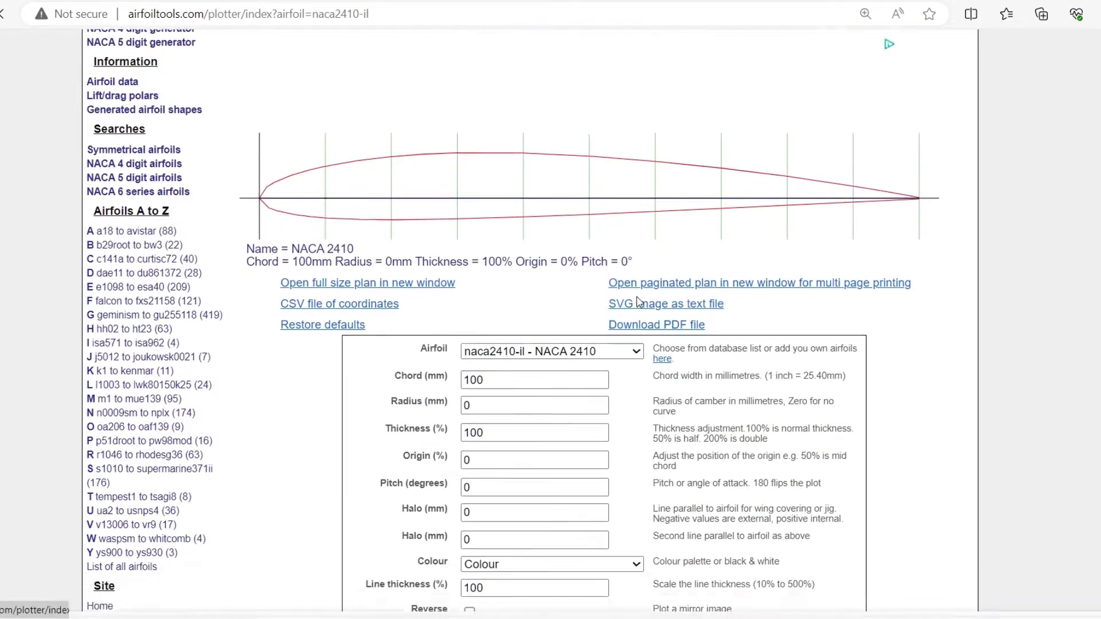
scroll(456, 273, up, 3)
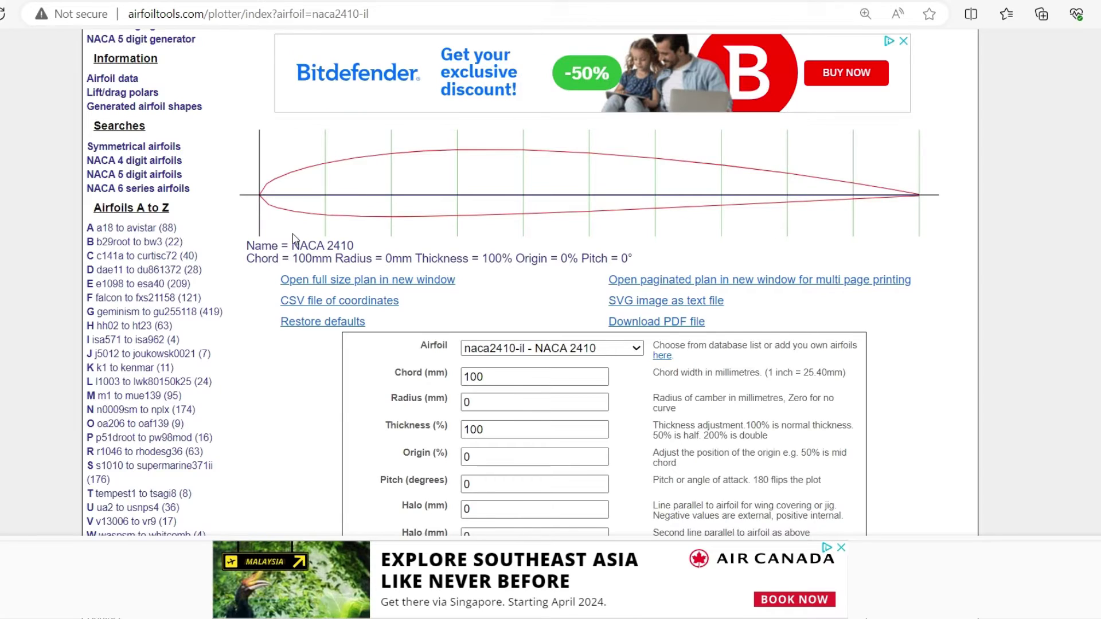
scroll(505, 267, down, 5)
scroll(505, 268, down, 2)
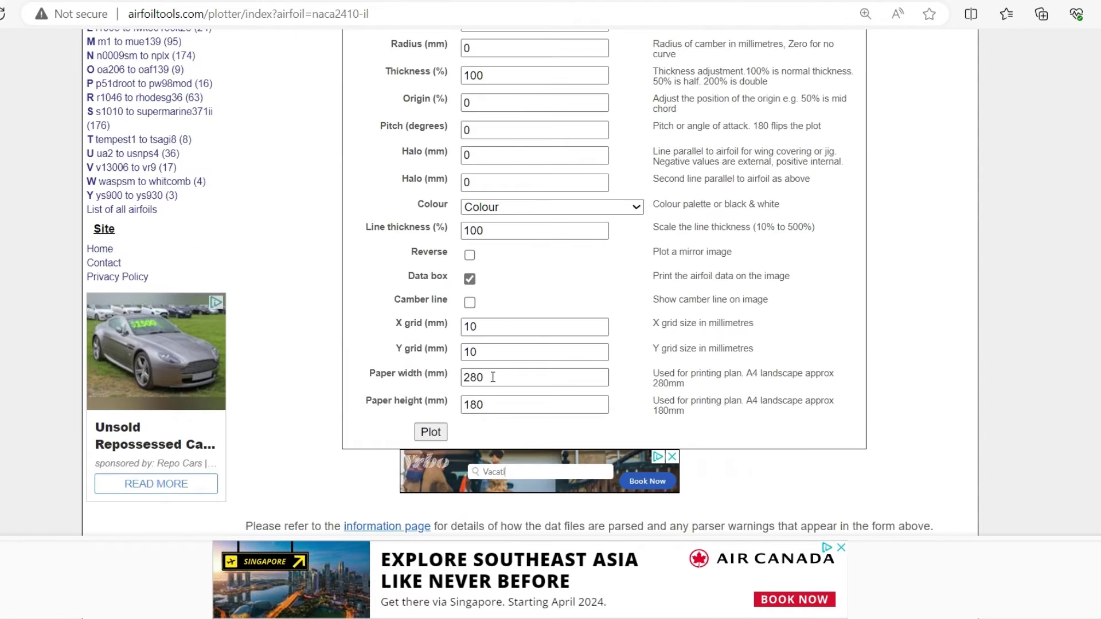
scroll(493, 373, up, 6)
scroll(514, 298, down, 6)
drag(487, 378, 458, 390)
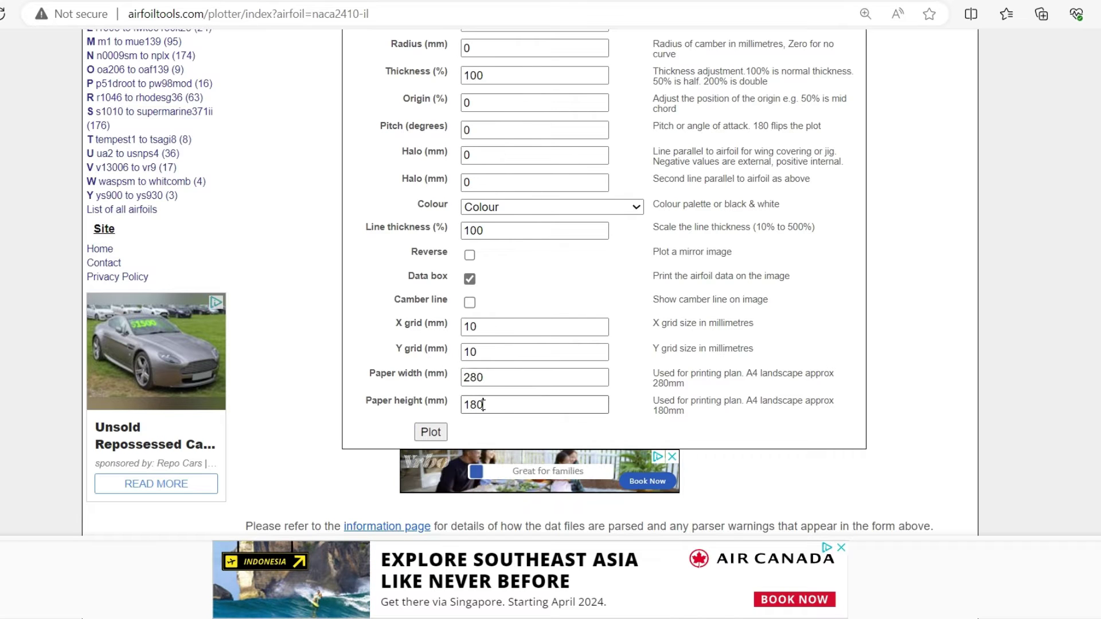
scroll(496, 287, up, 3)
Step: Change the chord from 100 mm to 200 mm and replot the airfoil
click(485, 200)
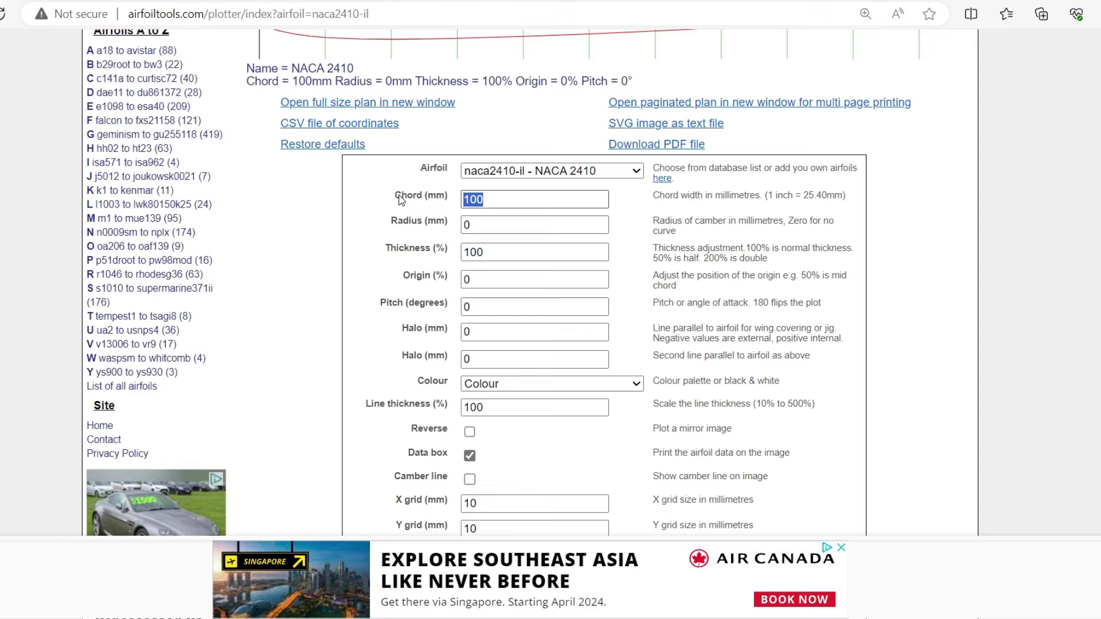
scroll(478, 310, up, 3)
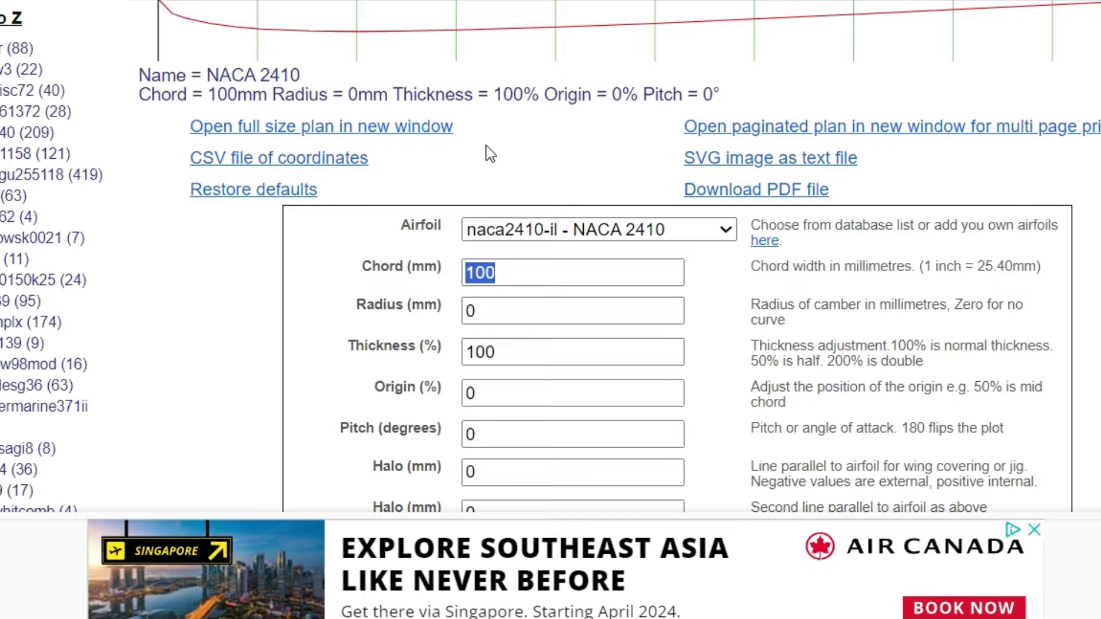
scroll(476, 161, down, 2)
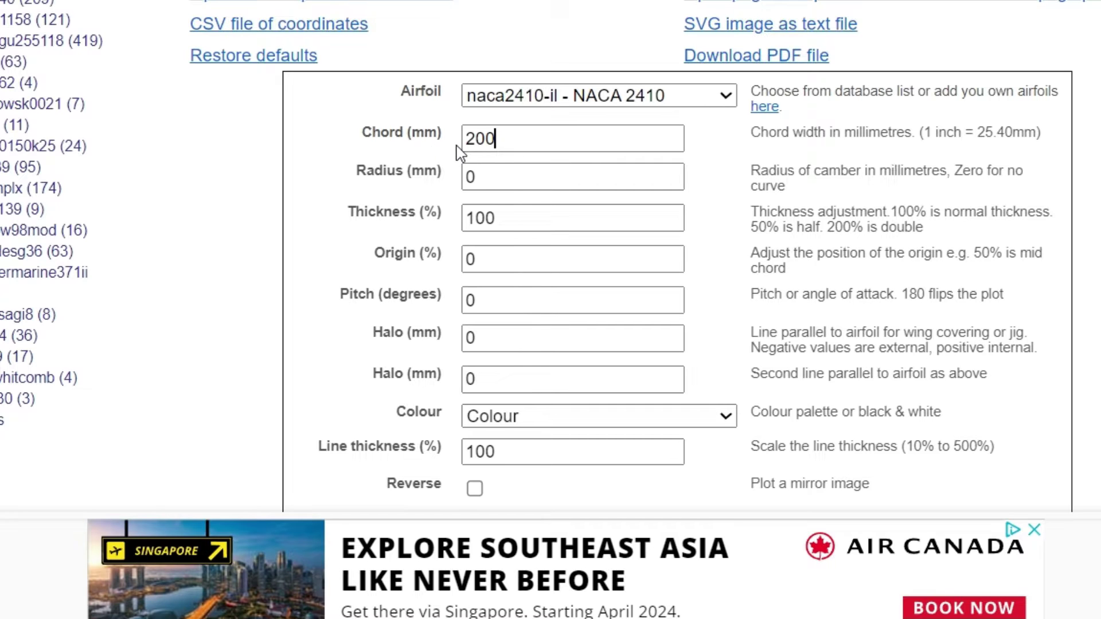
click(445, 182)
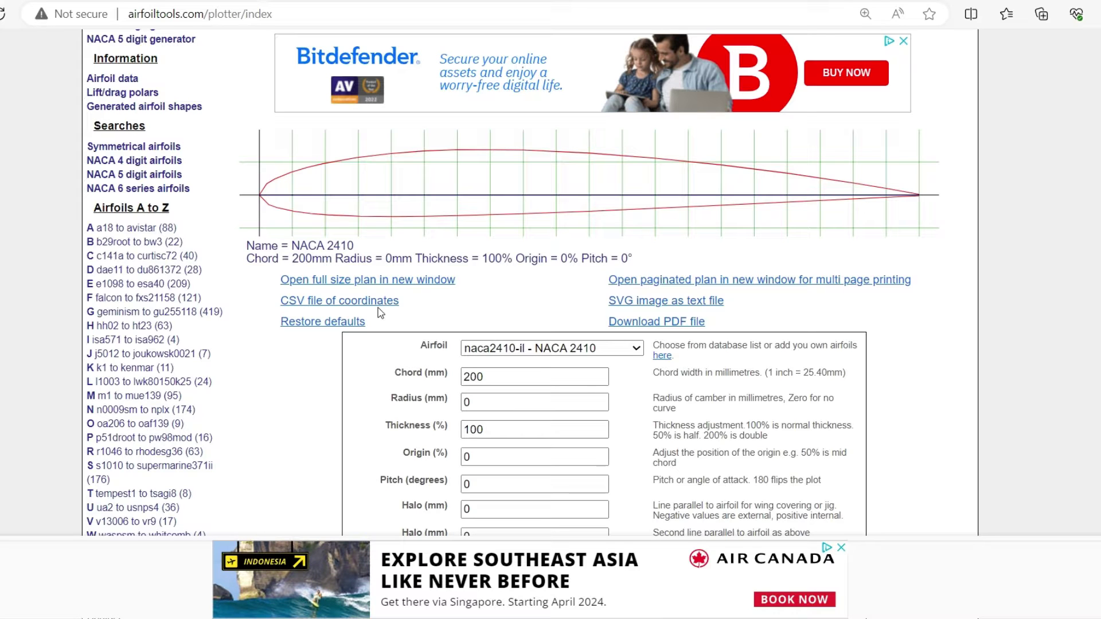
Step: Download the 200 mm coordinates as naca2410-il.csv, open it in Excel, and open File Explorer
click(378, 310)
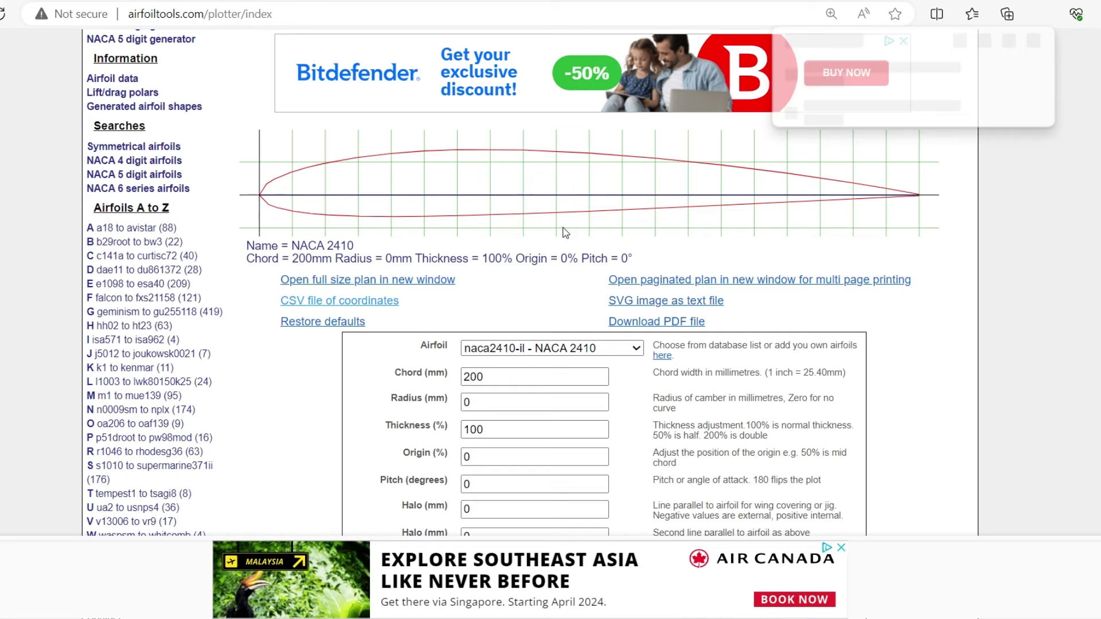
click(819, 81)
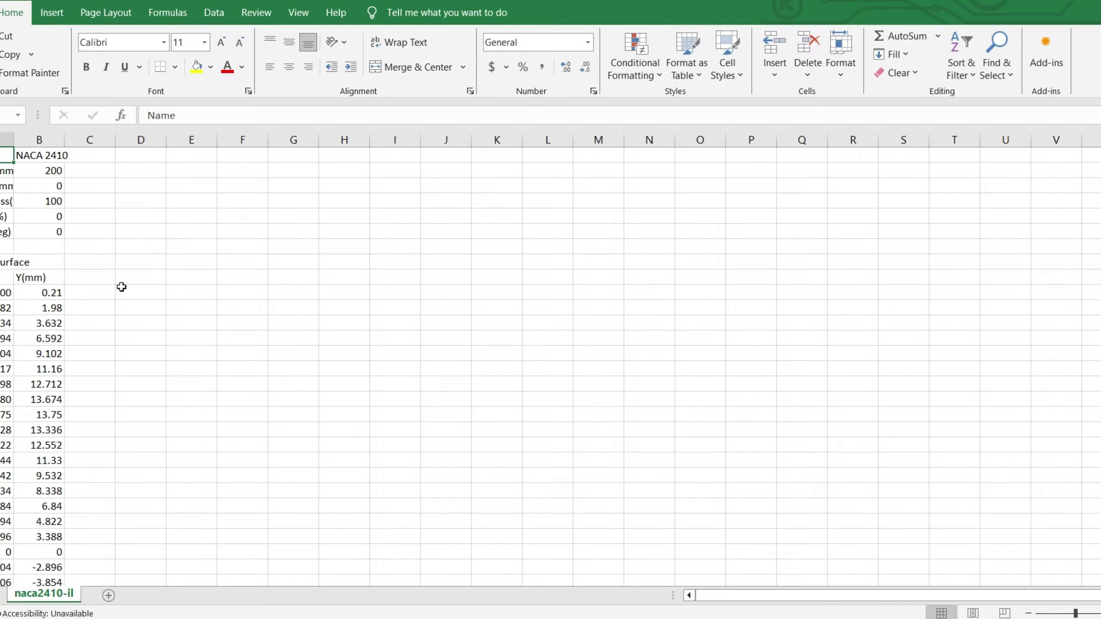
key(super+e)
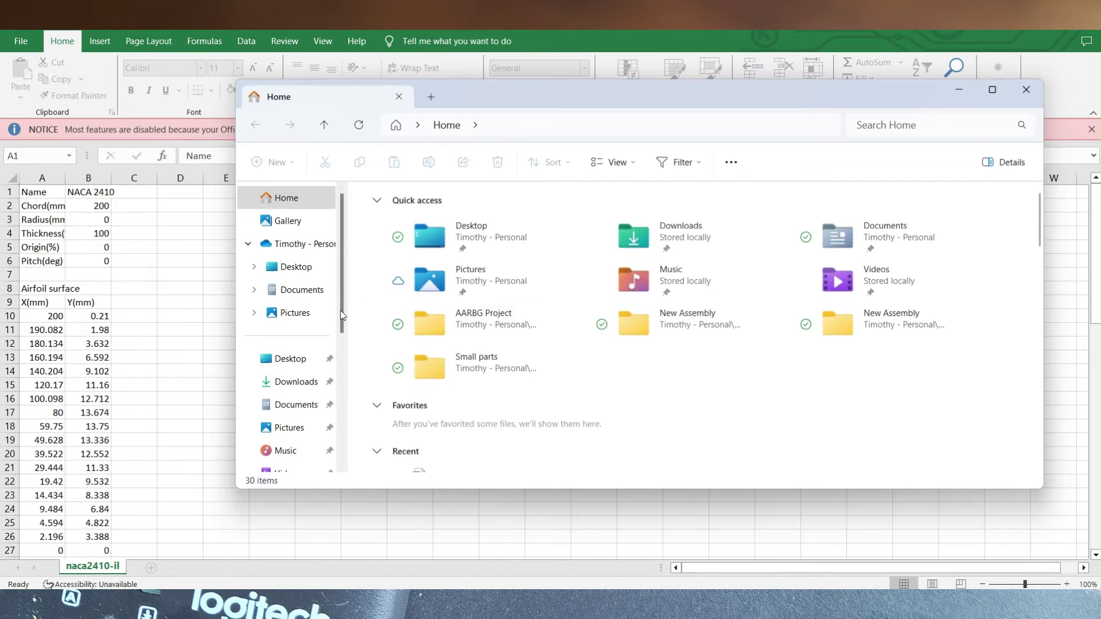
Step: Open naca2410-il from the Downloads folder with Notepad
click(296, 381)
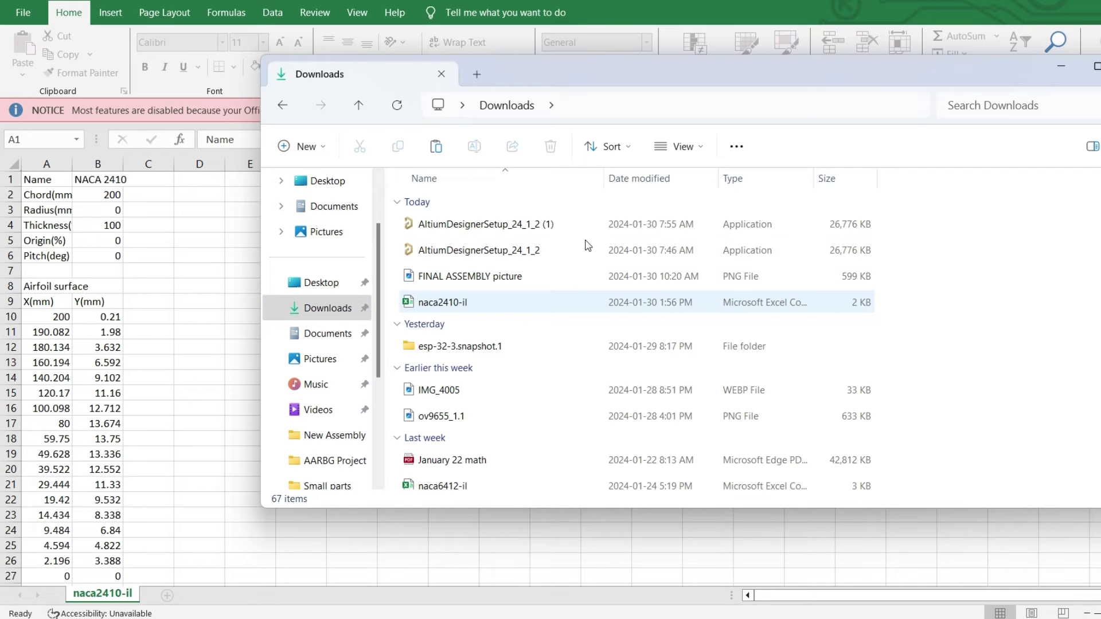
right_click(504, 302)
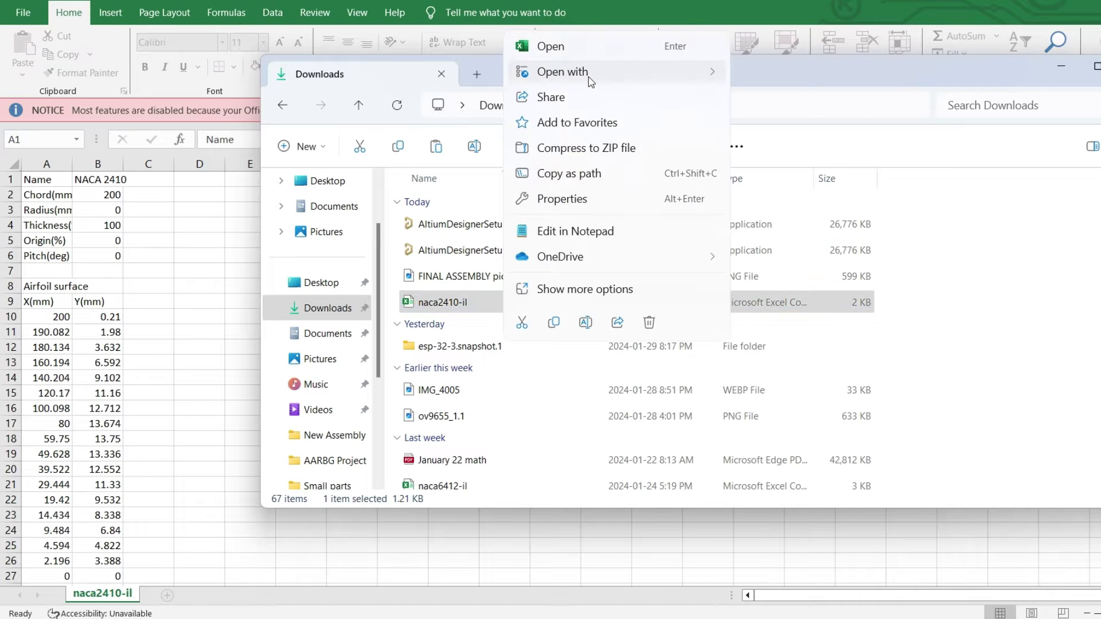
mouse_move(539, 69)
click(785, 94)
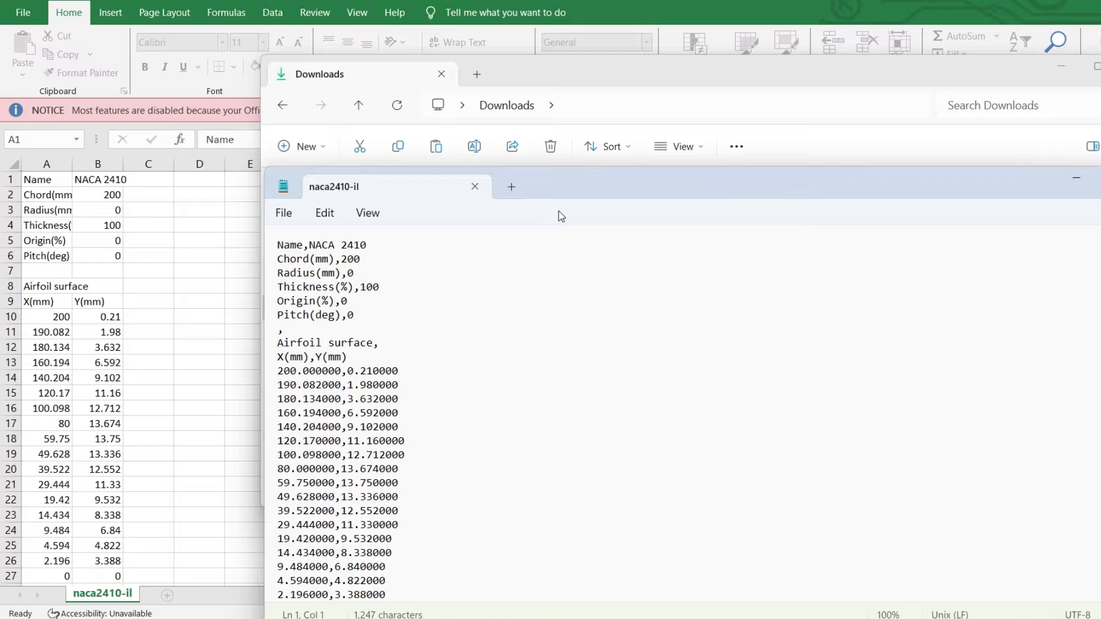
Step: Maximize Notepad and scroll through the NACA 2410 X, Y coordinates in mm
double_click(577, 189)
scroll(104, 153, down, 2)
scroll(78, 81, up, 2)
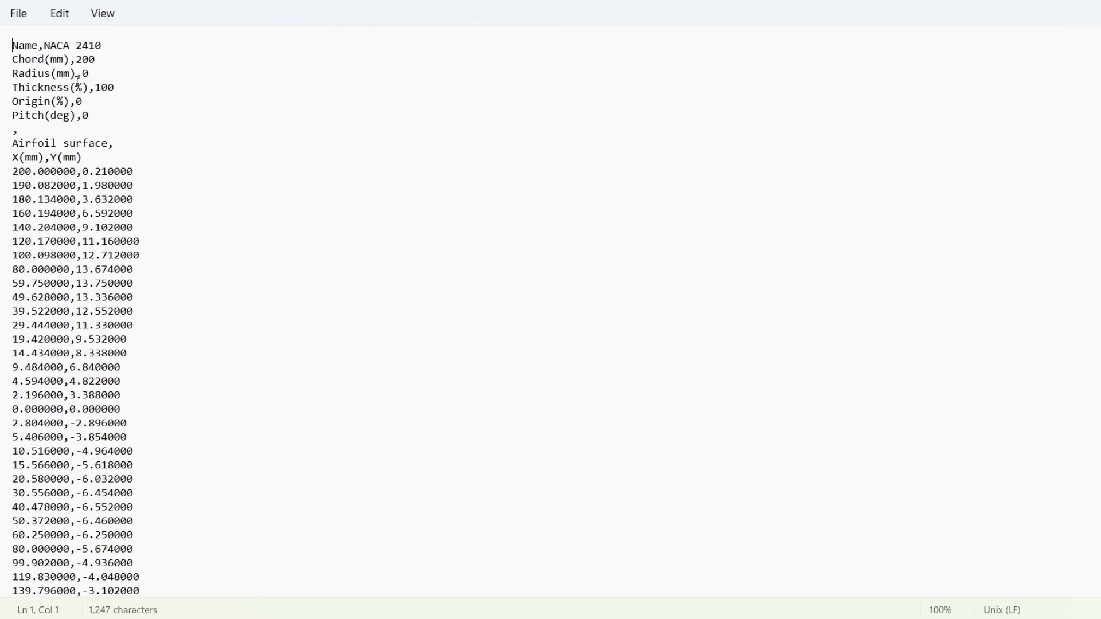
scroll(79, 81, down, 10)
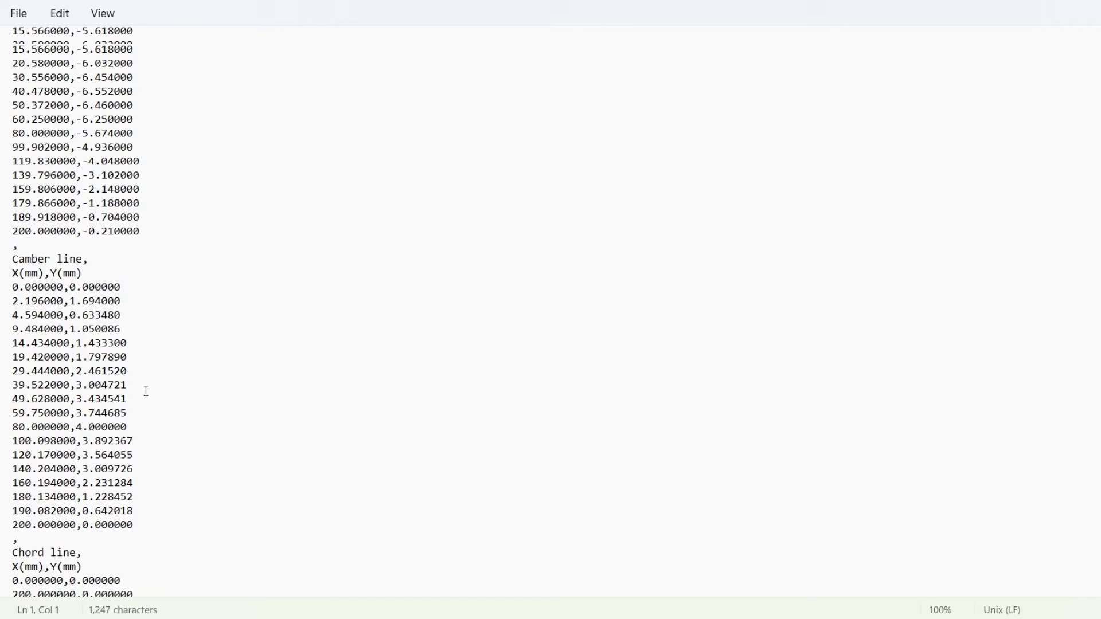
scroll(146, 391, up, 10)
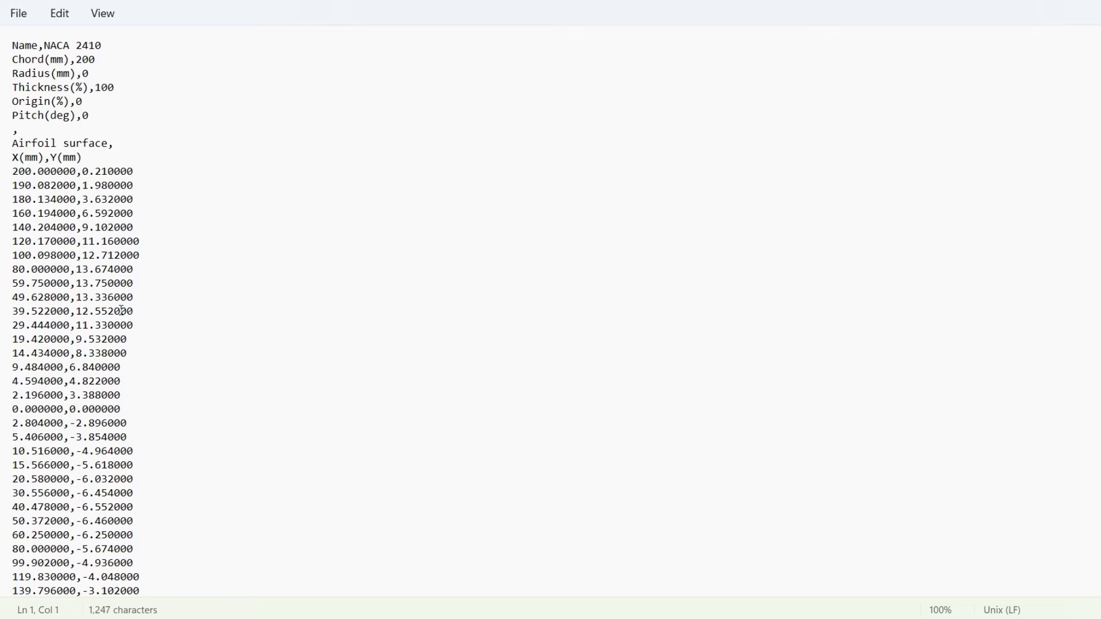